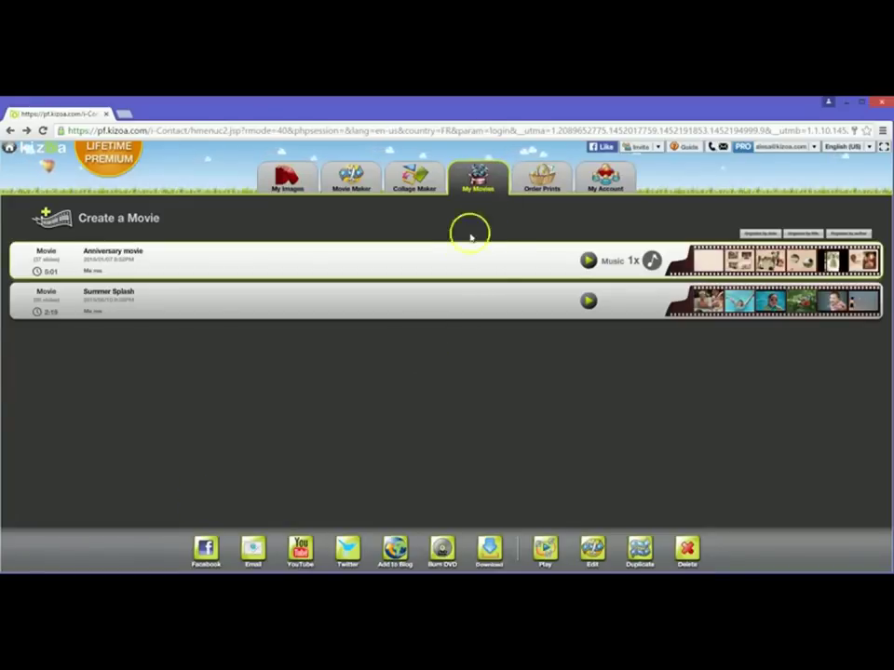
Request an NTSC (USA) DVD of the Anniversary movie and dismiss the Kizo-Player confirmation
mouse_move(462, 259)
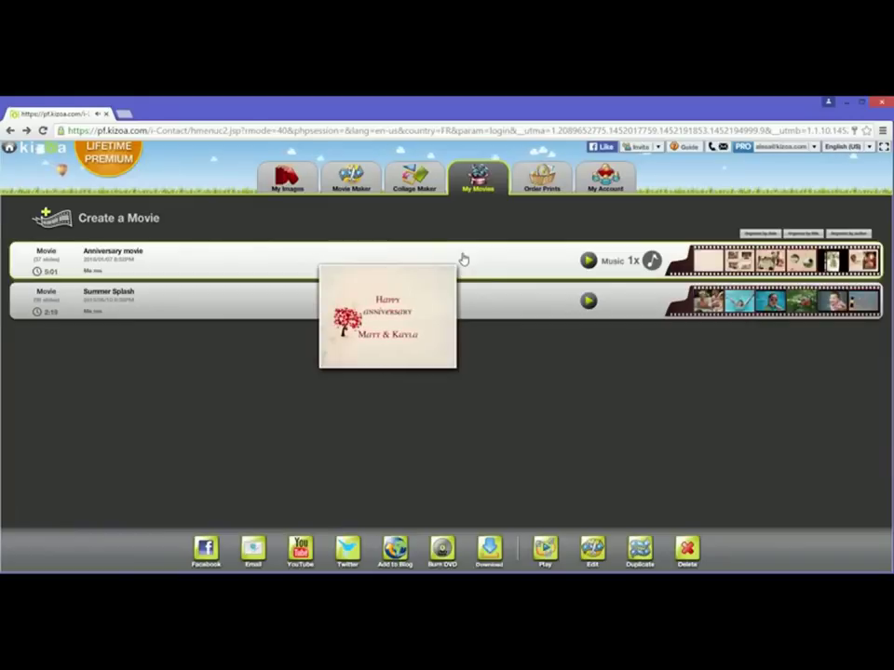
left_click(463, 257)
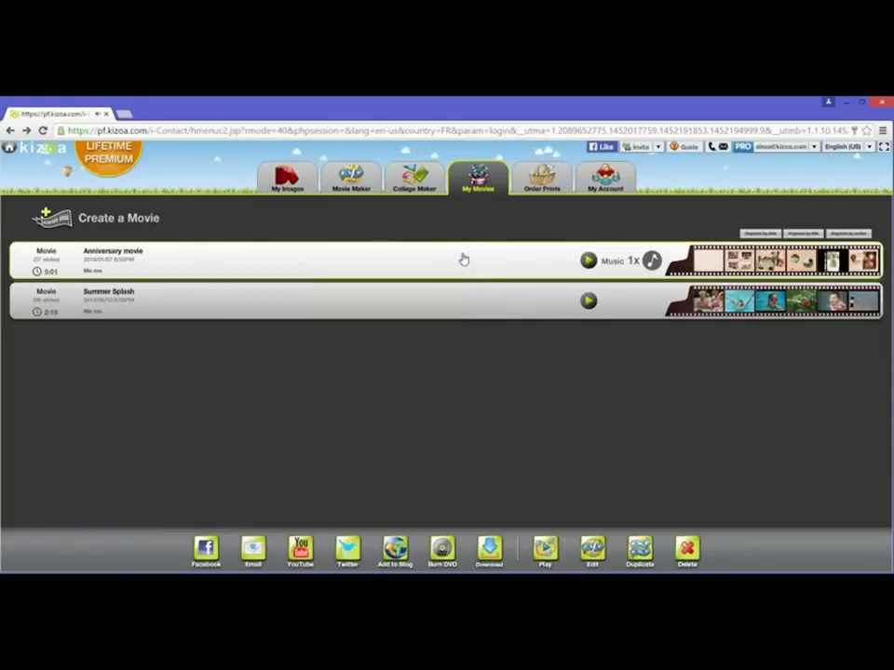
left_click(444, 310)
left_click(445, 544)
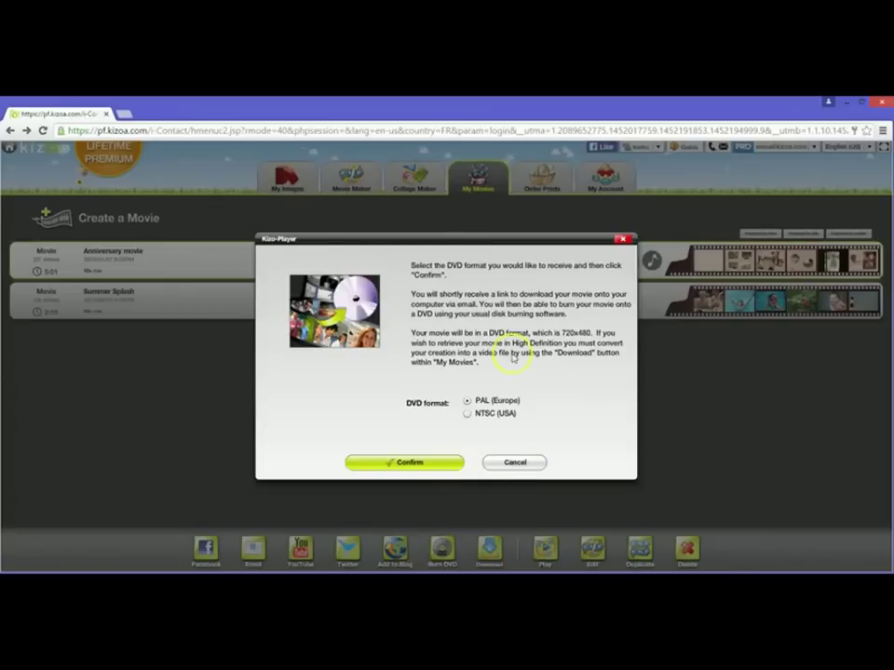
left_click(480, 418)
left_click(434, 470)
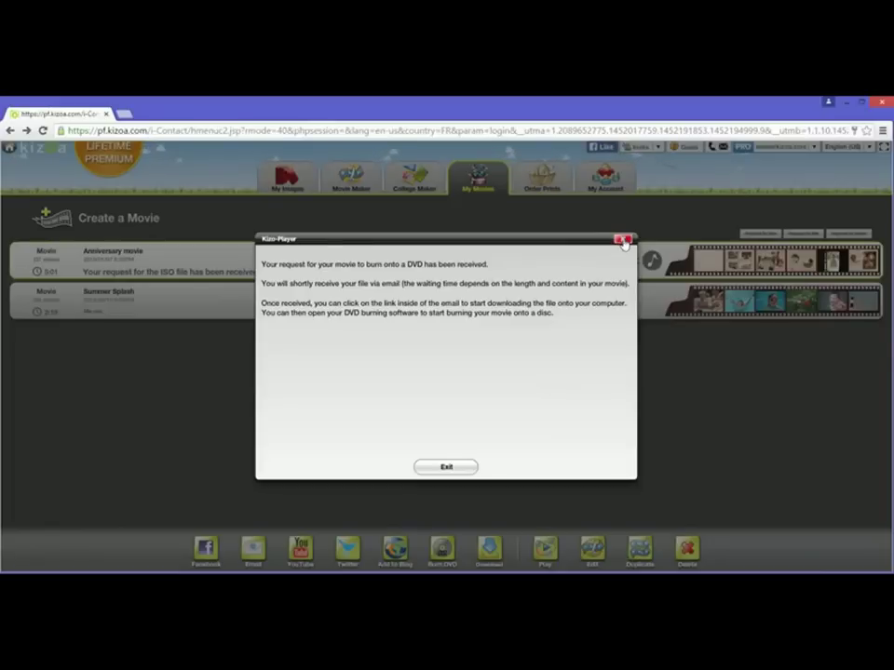
left_click(623, 240)
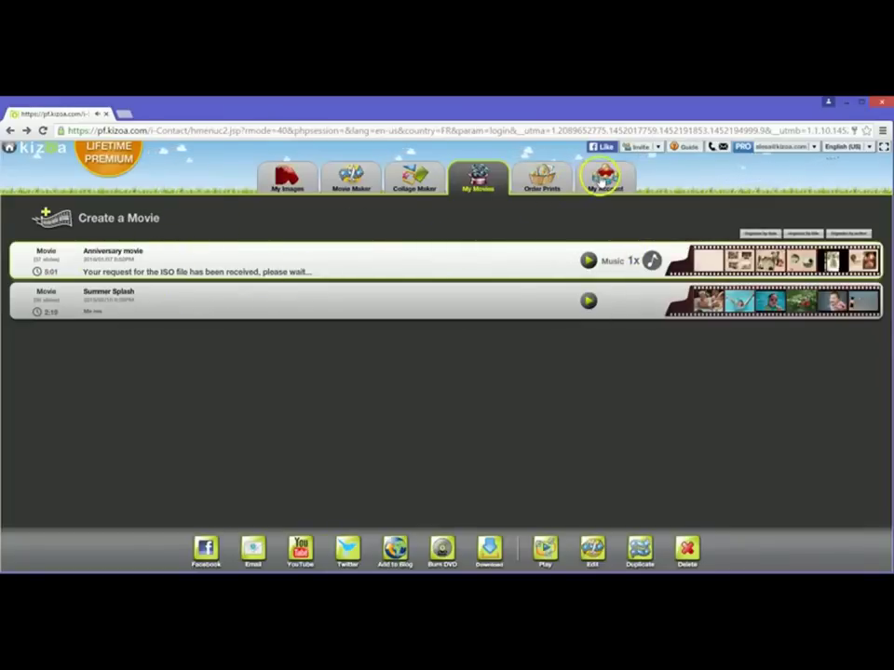
Show My Account > My orders, listing the Anniversary movie DVD NTSC request as Waiting
left_click(603, 179)
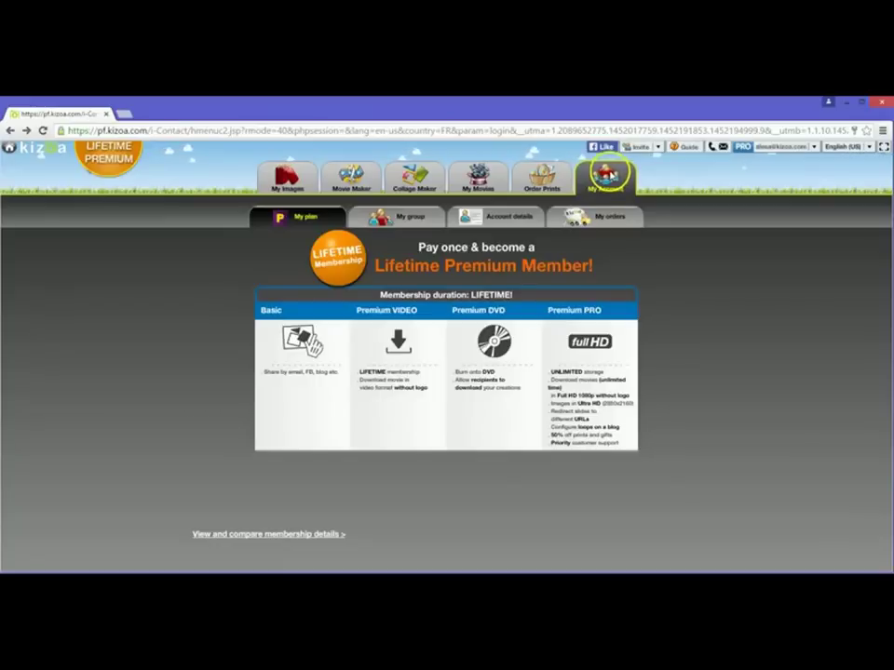
left_click(600, 217)
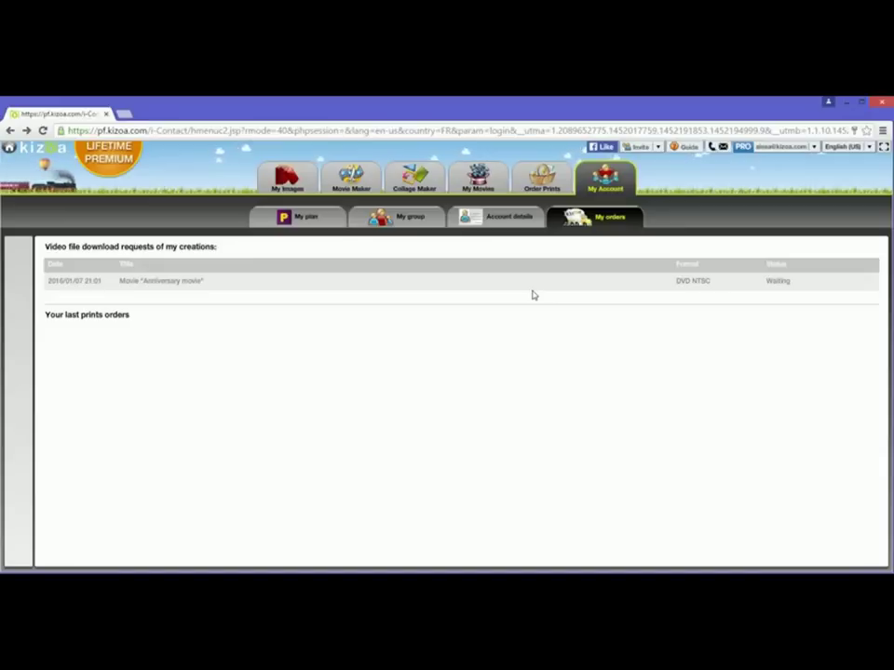
Download the ISO file of the completed Anniversary movie DVD NTSC order
left_click(399, 367)
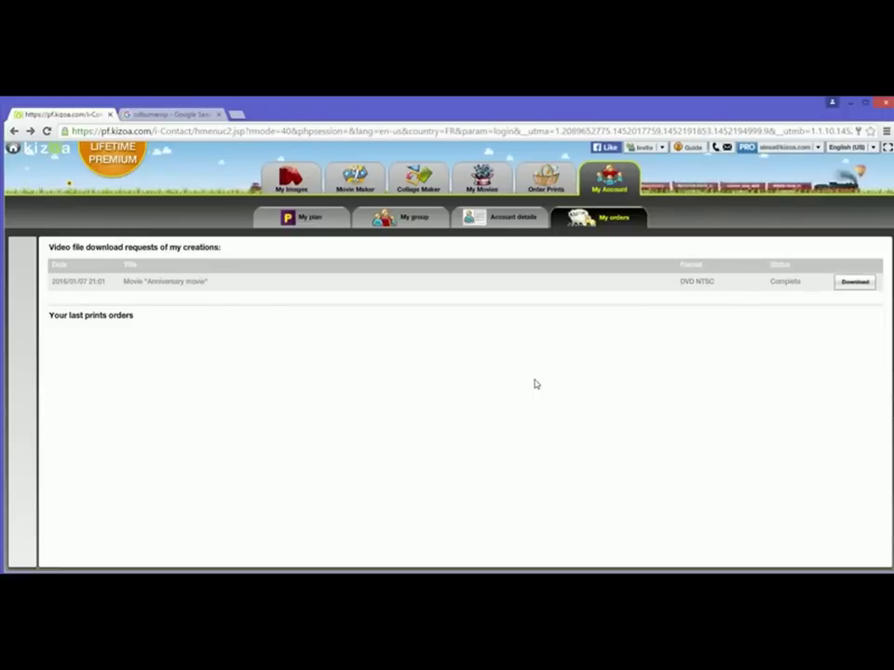
left_click(852, 282)
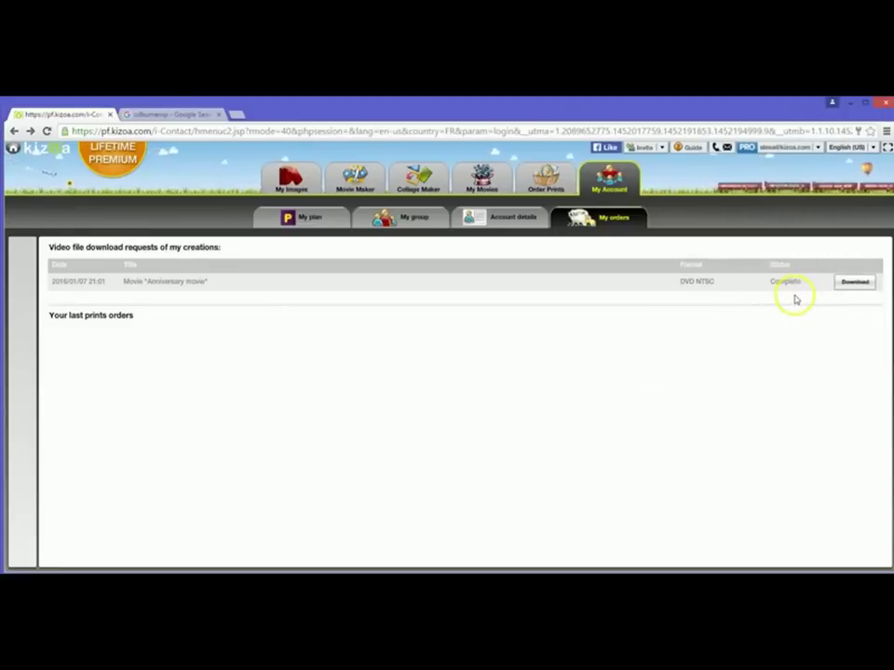
left_click(857, 291)
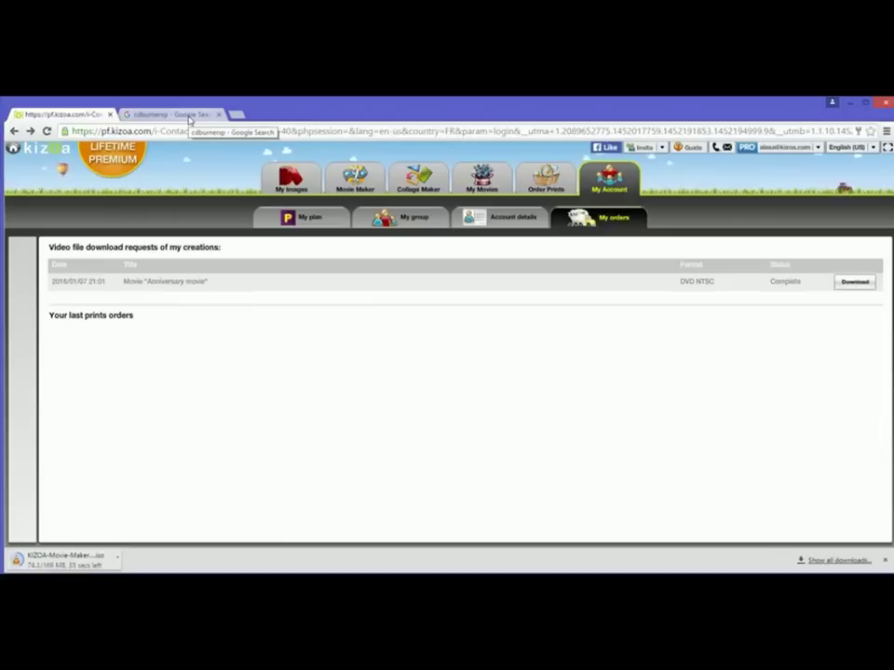
Open the official CDBurnerXP home page from the cdburnerxp search results and accept its cookie notice
left_click(188, 117)
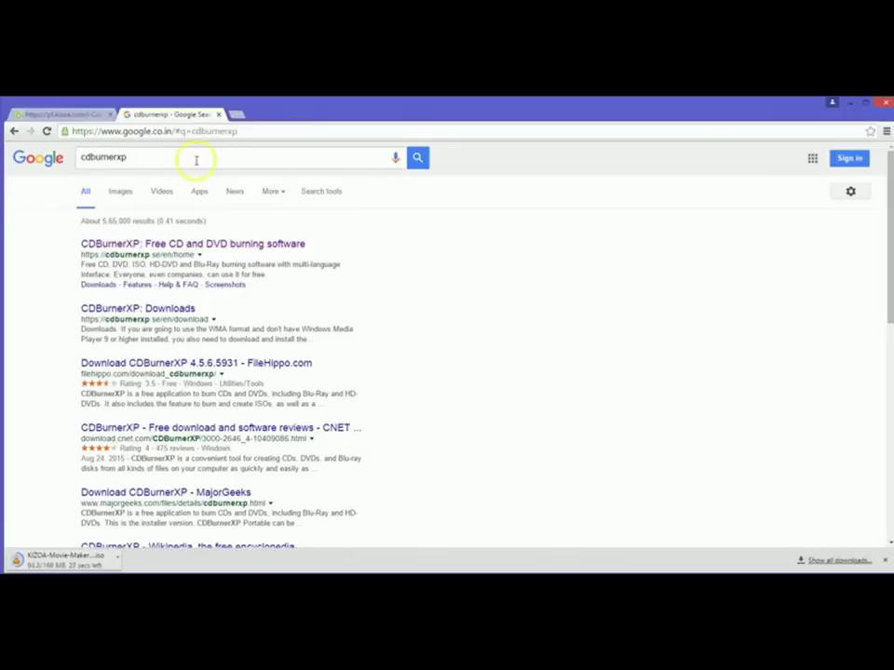
left_click(160, 157)
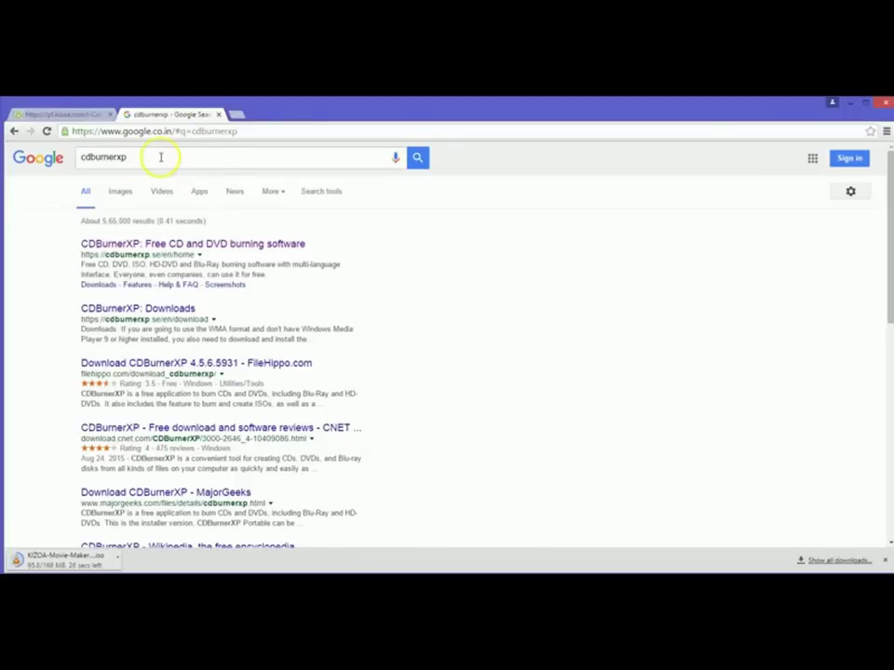
left_click(198, 247)
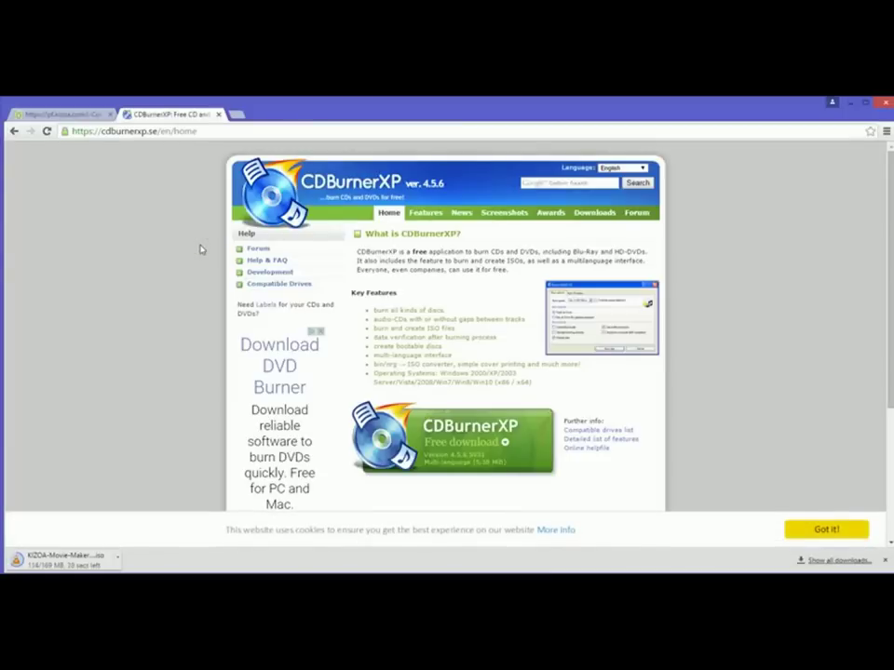
left_click(833, 527)
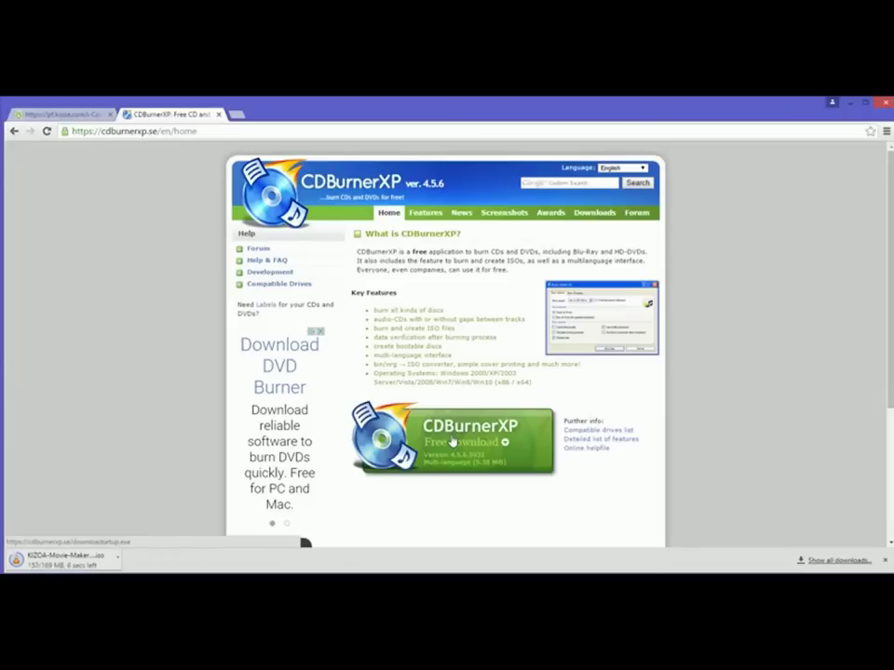
Return to the Kizoa tab, minimize Chrome and launch CDBurnerXP from its desktop shortcut
left_click(73, 115)
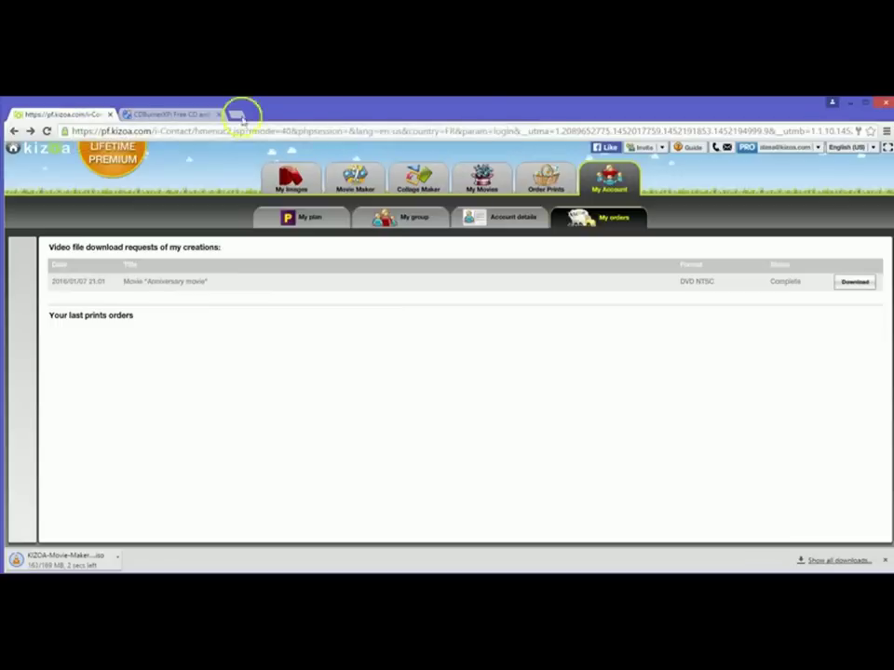
left_click(853, 104)
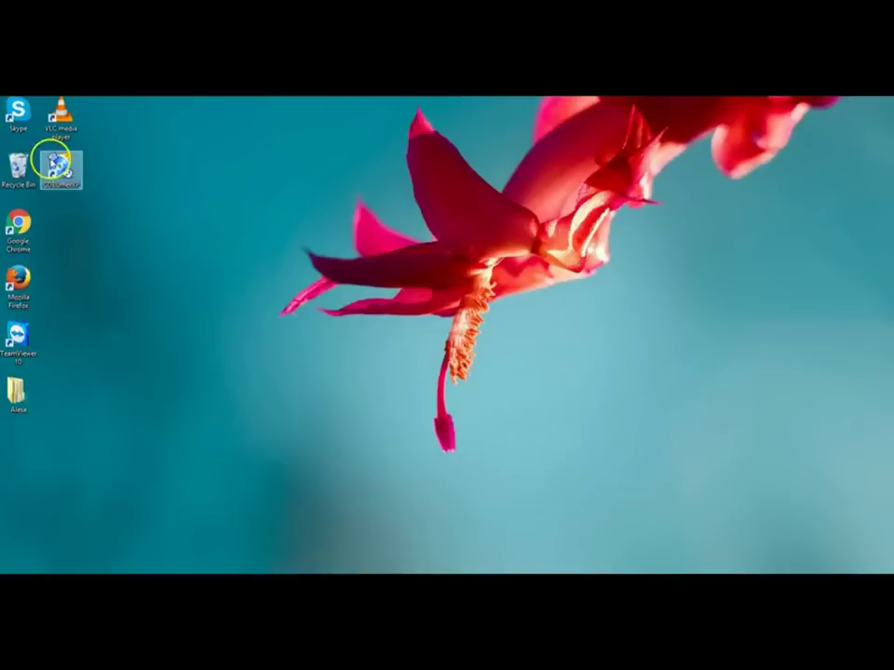
left_click(58, 166)
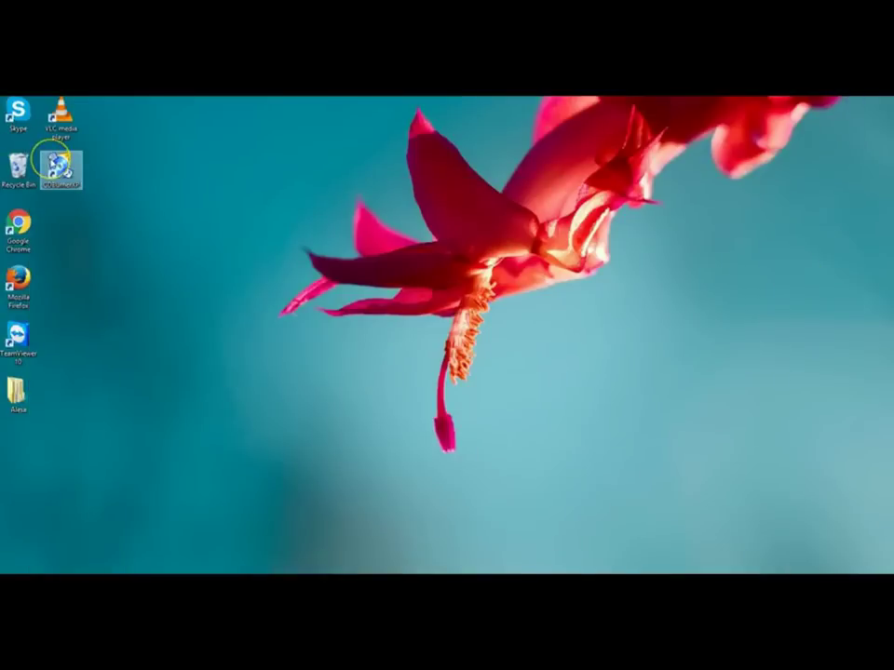
double_click(67, 172)
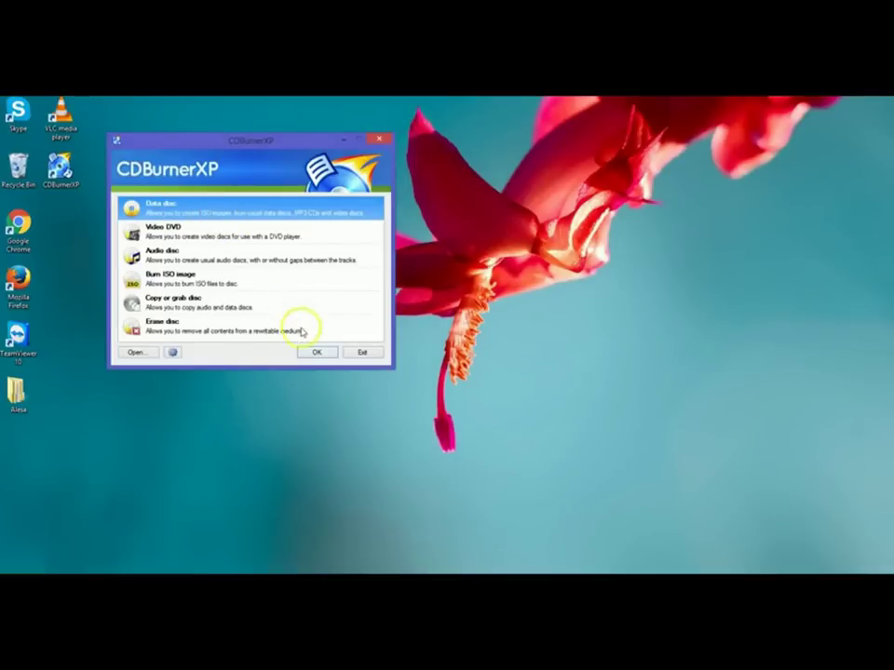
Start a new Data disc compilation from the CDBurnerXP start dialog
left_click(317, 352)
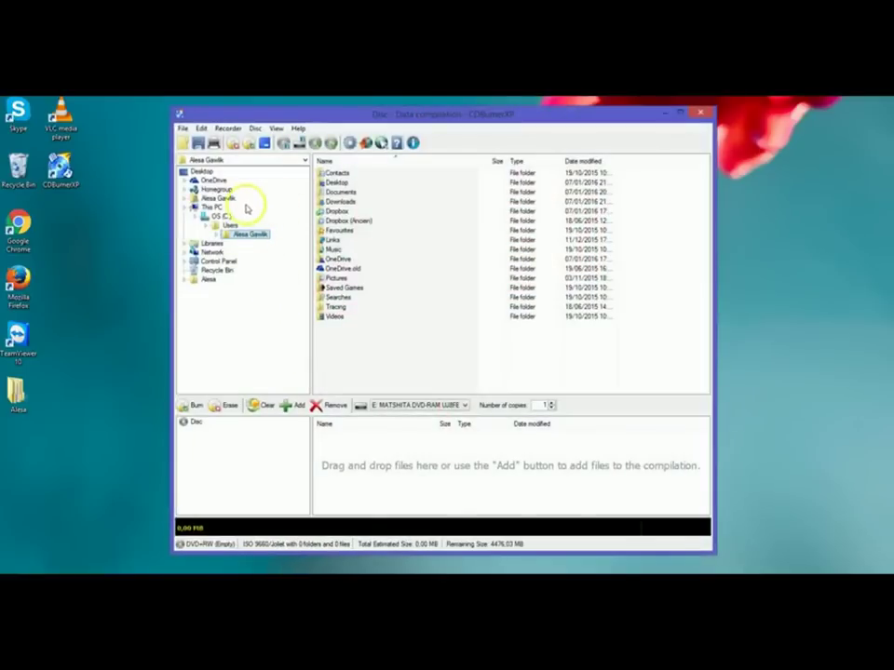
Browse from C: through the user's Desktop folder into Downloads, showing the 168 MB Kizoa ISO
left_click(222, 215)
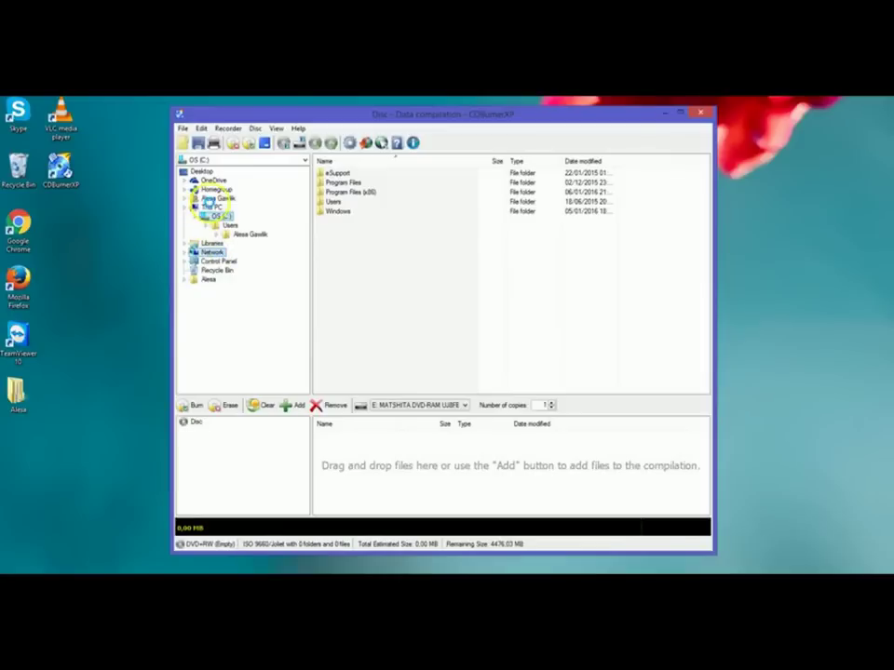
left_click(211, 215)
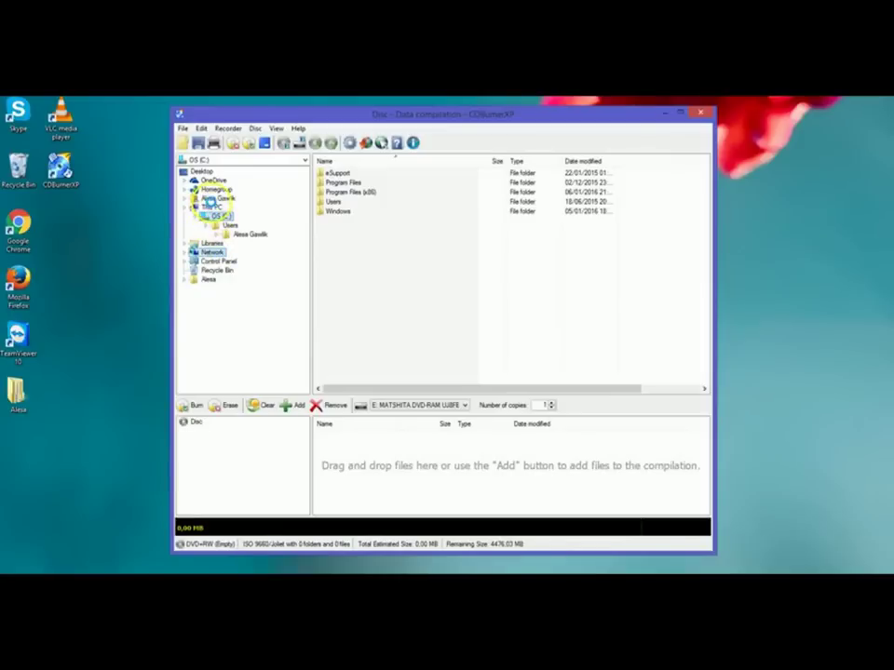
left_click(244, 234)
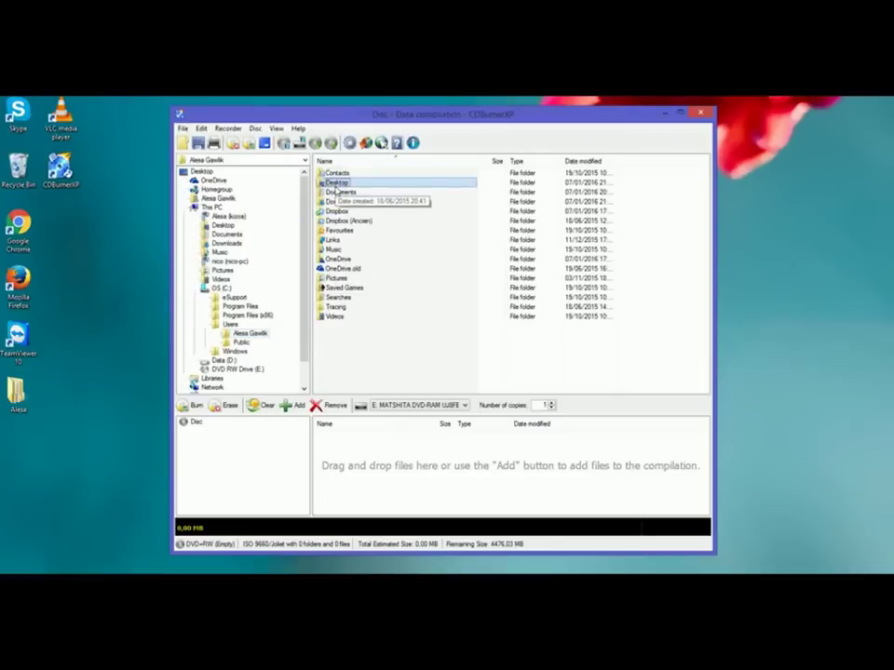
double_click(335, 184)
double_click(335, 174)
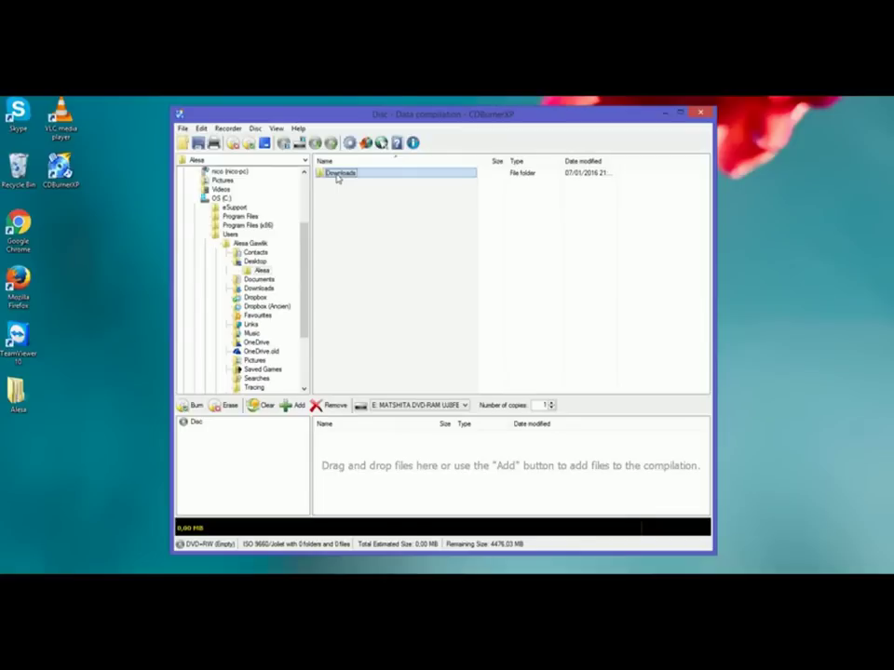
left_click(337, 175)
double_click(332, 175)
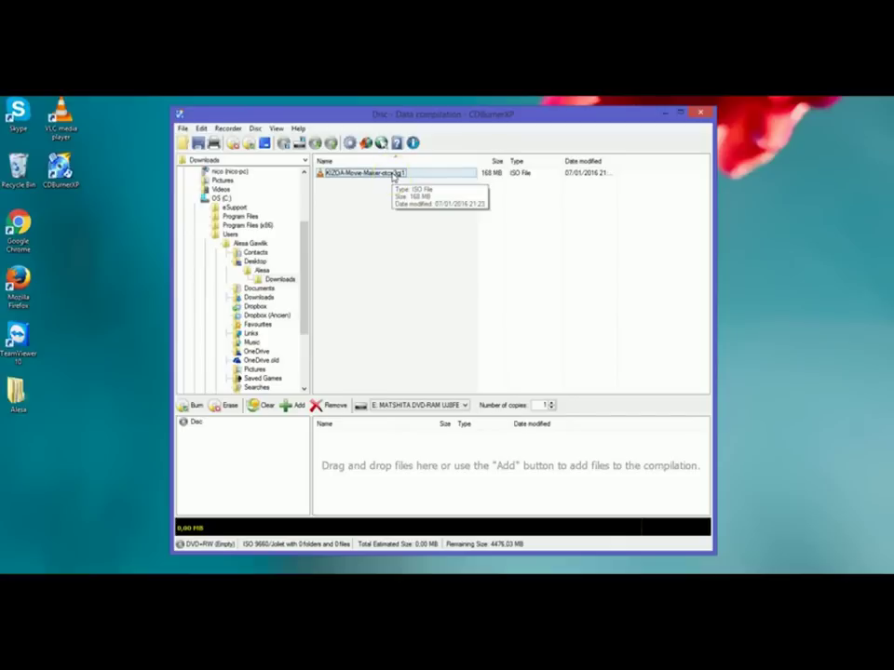
Drag the Kizoa ISO into the compilation and choose to burn the disc from the ISO image
mouse_move(395, 177)
left_mouse_down()
mouse_move(399, 302)
mouse_move(431, 460)
left_mouse_up()
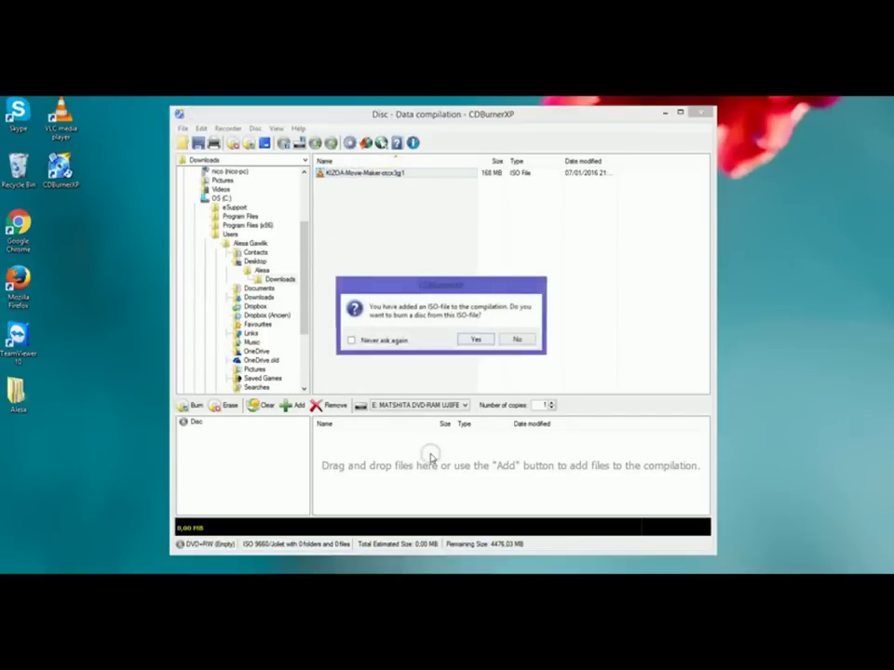
left_click(478, 341)
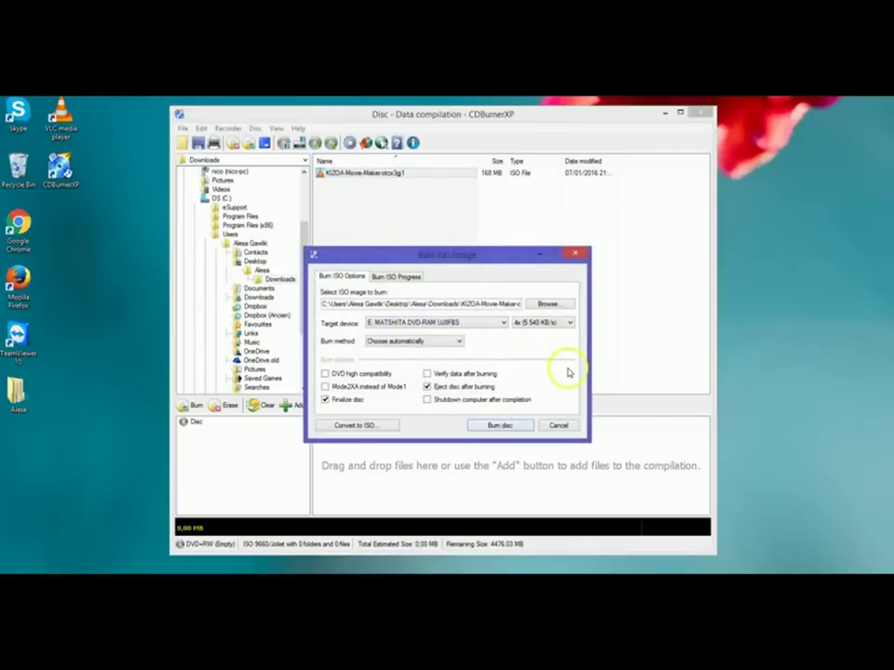
Start writing the Kizoa ISO to the DVD at 4x with Finalize disc on
left_click(503, 427)
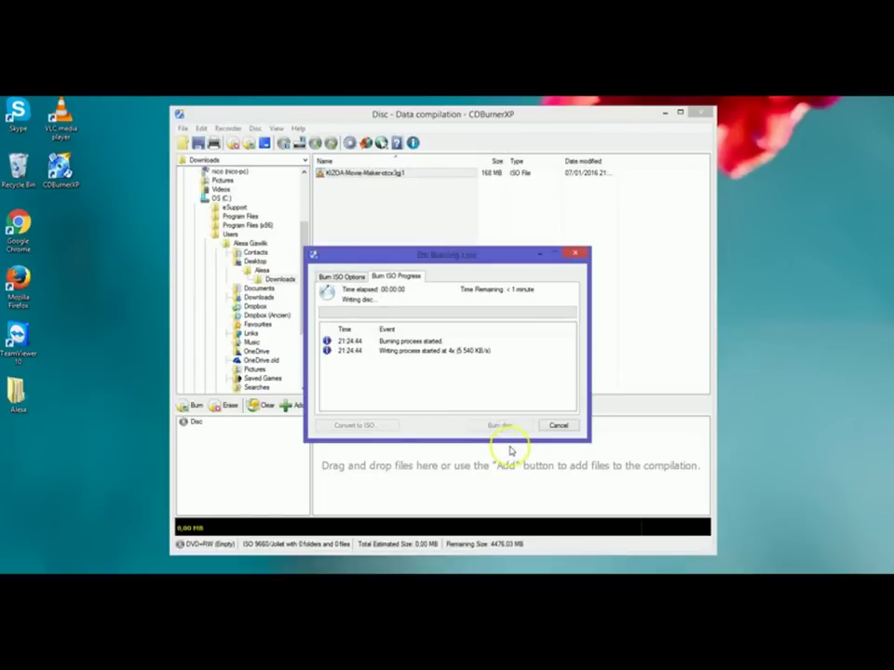